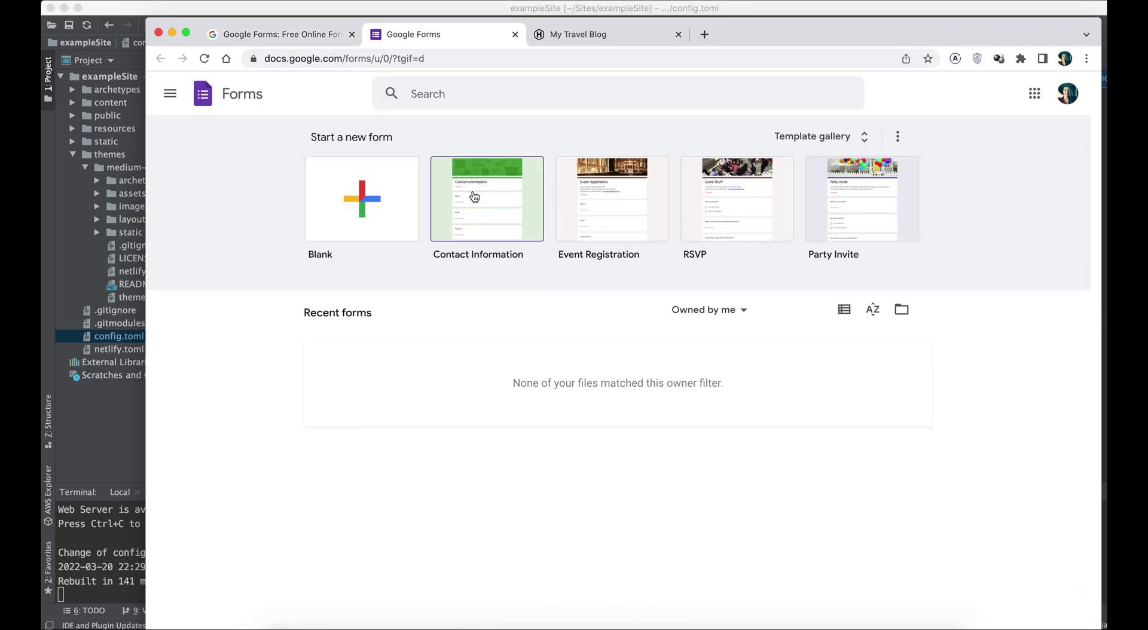
Step: Start a new form from the Contact Information template
{"action": "left_click", "coordinate": [475, 195]}
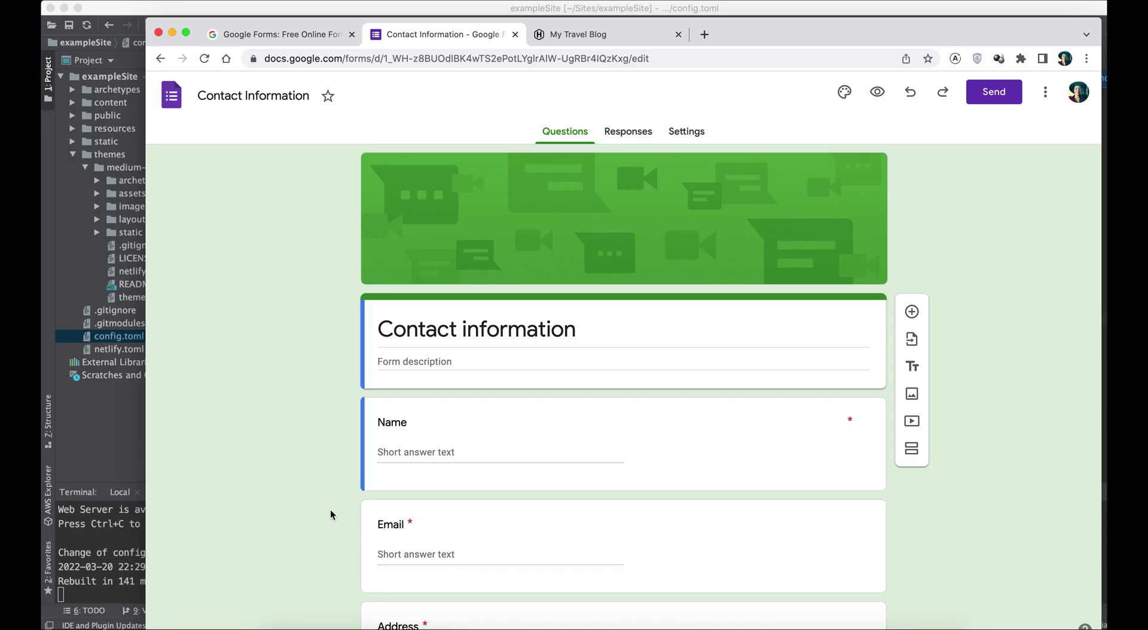
Step: Rename the Address question to Subject and make it an optional Short answer question
{"action": "scroll", "coordinate": [330, 509], "scroll_direction": "down", "scroll_amount": 3}
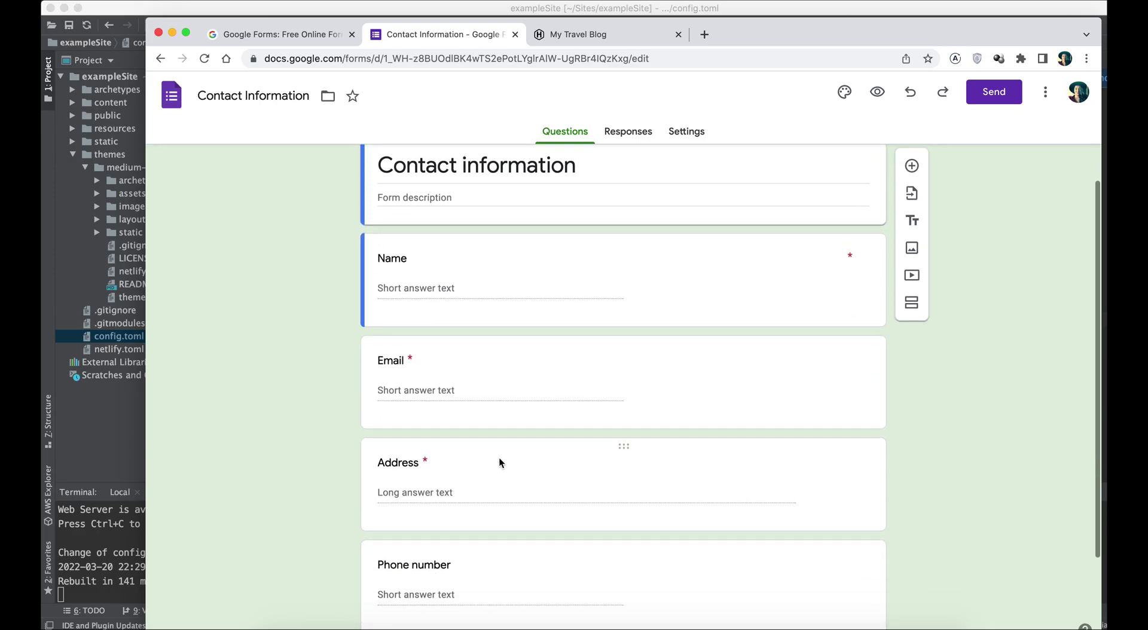
{"action": "left_click", "coordinate": [622, 444]}
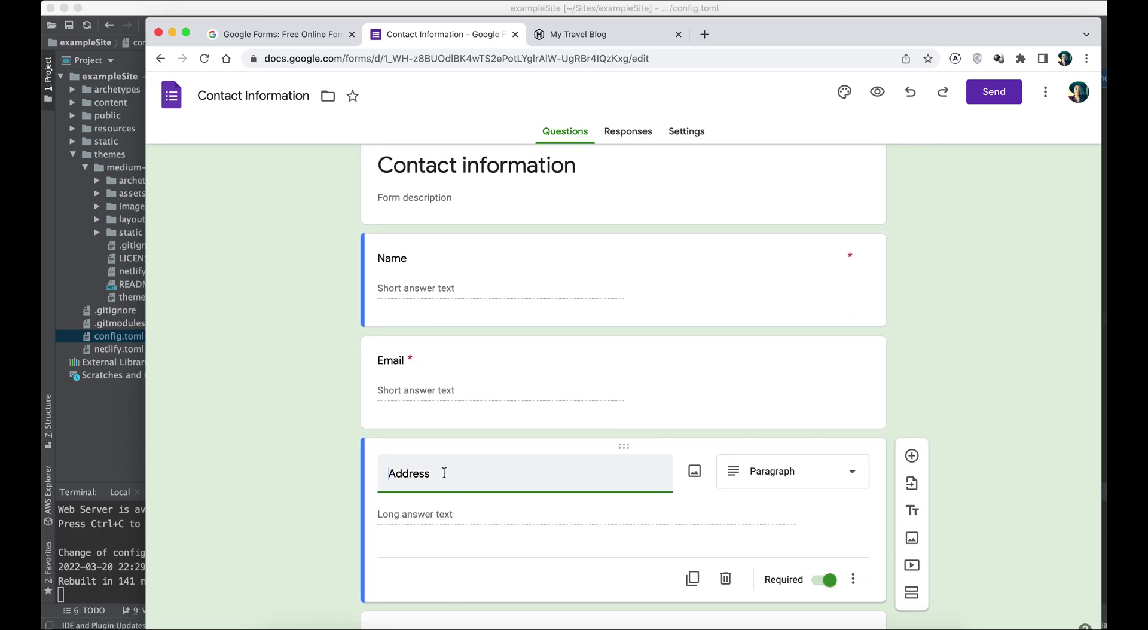
{"action": "key", "text": "BackSpace"}
{"action": "key", "text": "BackSpace"}
{"action": "key", "text": "BackSpace"}
{"action": "key", "text": "BackSpace"}
{"action": "type", "text": "Subjec"}
{"action": "left_click", "coordinate": [825, 580]}
{"action": "left_click", "coordinate": [784, 477]}
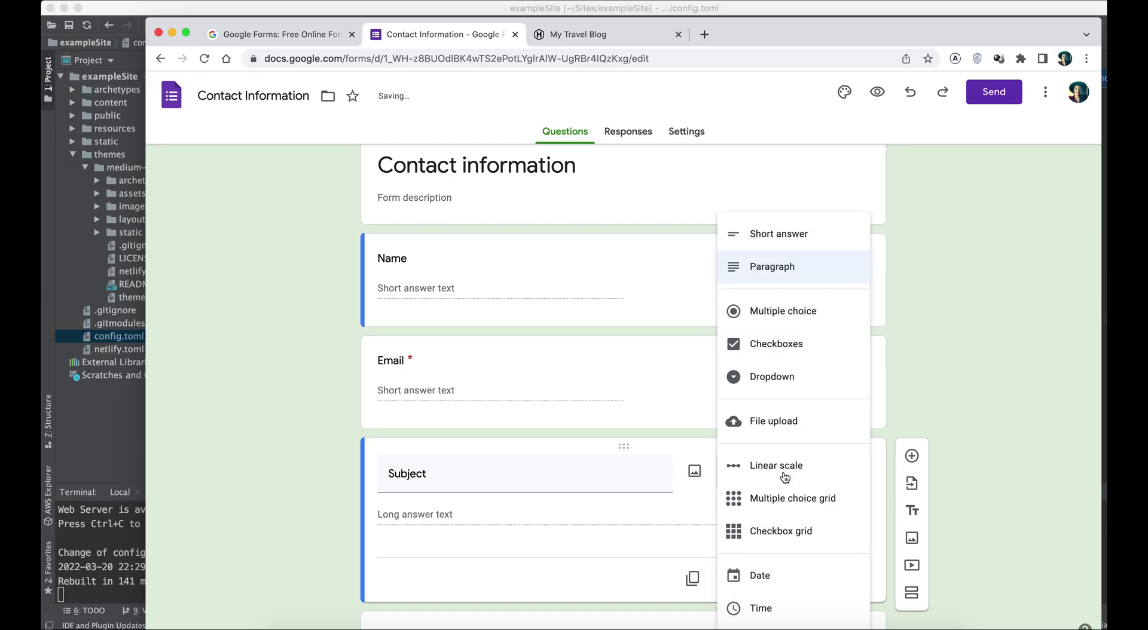
{"action": "left_click", "coordinate": [769, 234]}
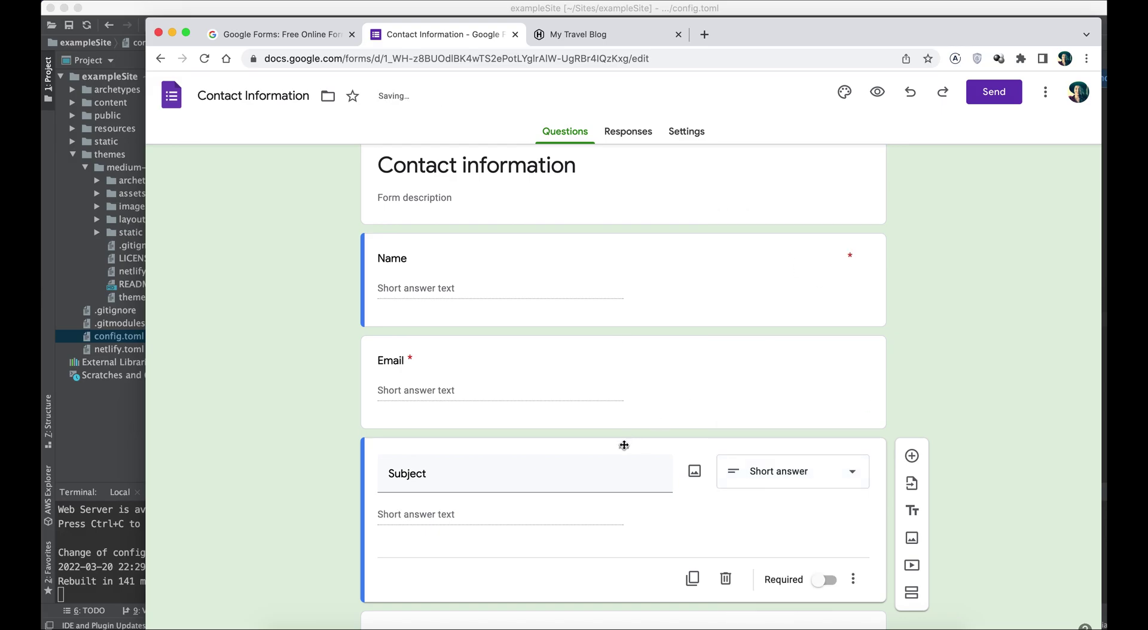
{"action": "key", "text": "Down"}
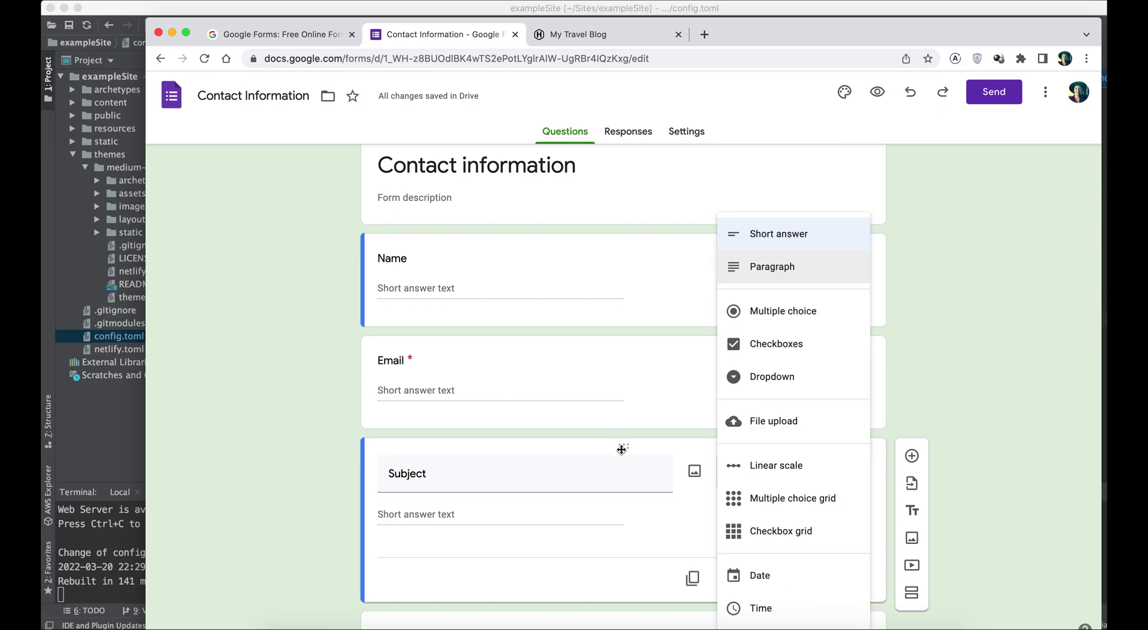
{"action": "key", "text": "Up"}
{"action": "key", "text": "Return"}
{"action": "scroll", "coordinate": [927, 397], "scroll_direction": "down", "scroll_amount": 2}
{"action": "scroll", "coordinate": [694, 456], "scroll_direction": "down", "scroll_amount": 5}
Step: Delete the Phone number question and make the Comments question required
{"action": "left_click", "coordinate": [629, 421]}
{"action": "left_click", "coordinate": [724, 477]}
{"action": "key", "text": "super+z"}
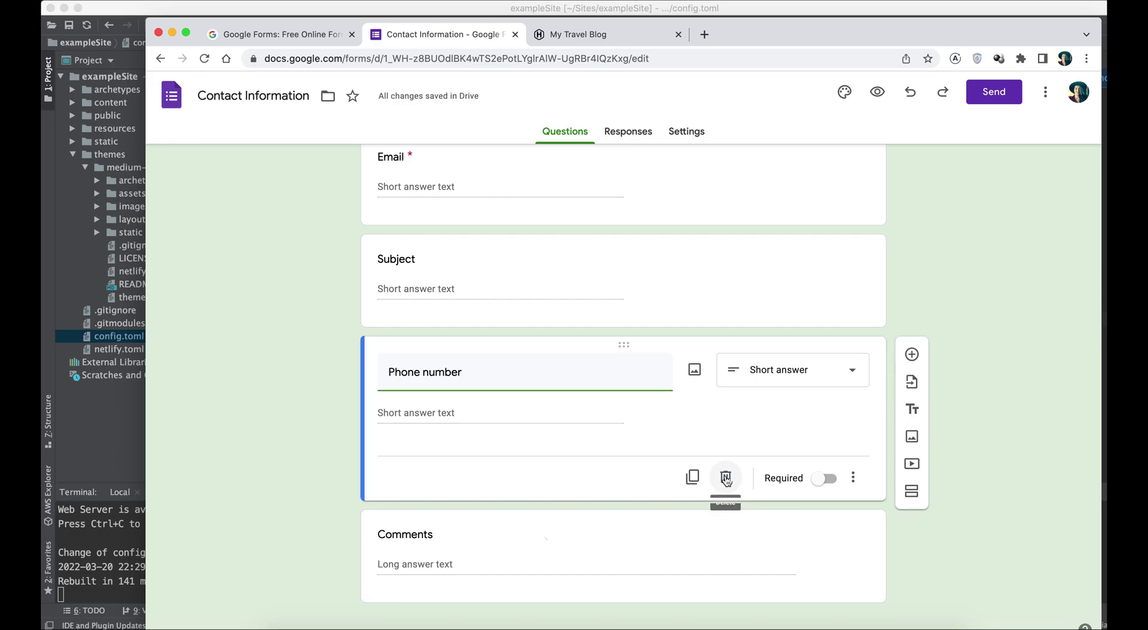
{"action": "key", "text": "super+shift+z"}
{"action": "left_click", "coordinate": [828, 582]}
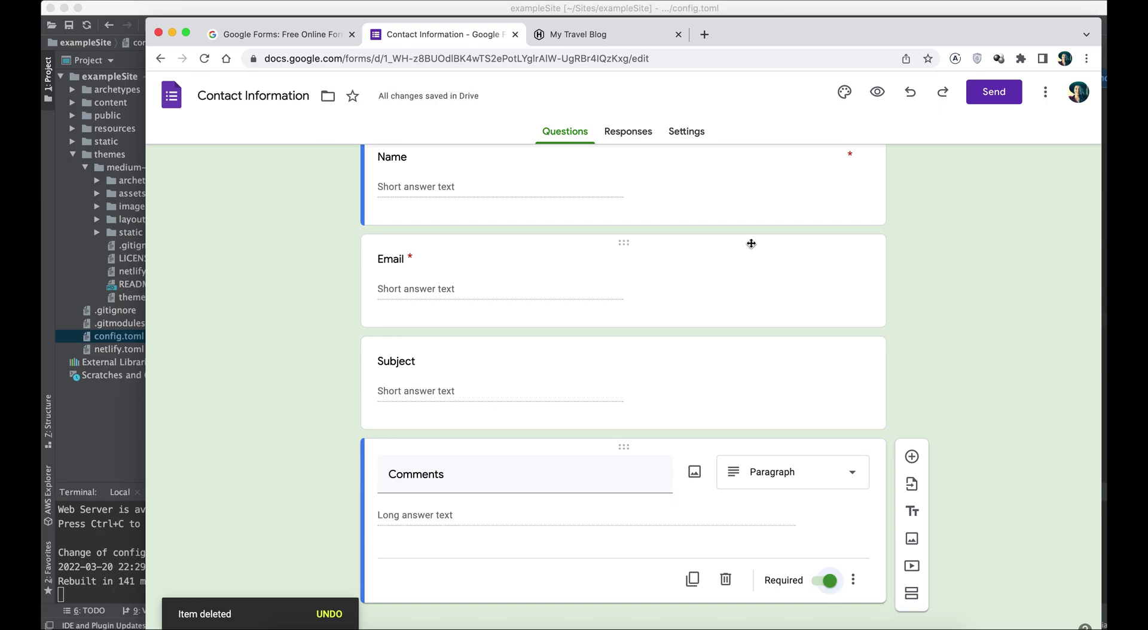
{"action": "left_click", "coordinate": [682, 135]}
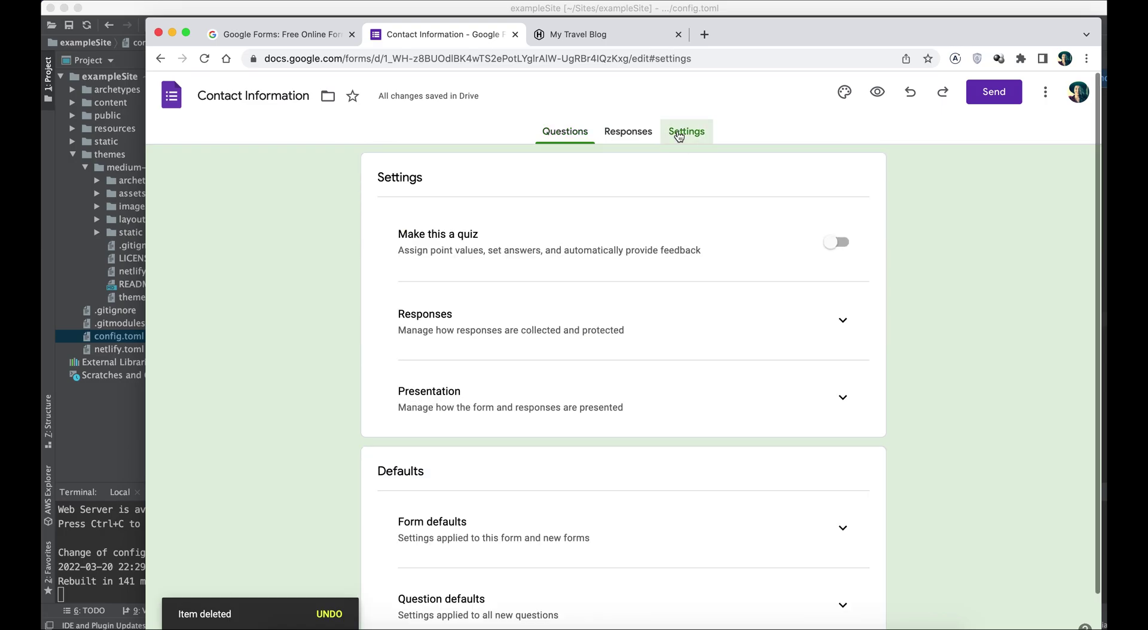
Step: Turn off the Limit to 1 response setting in the Responses section
{"action": "left_click", "coordinate": [843, 319]}
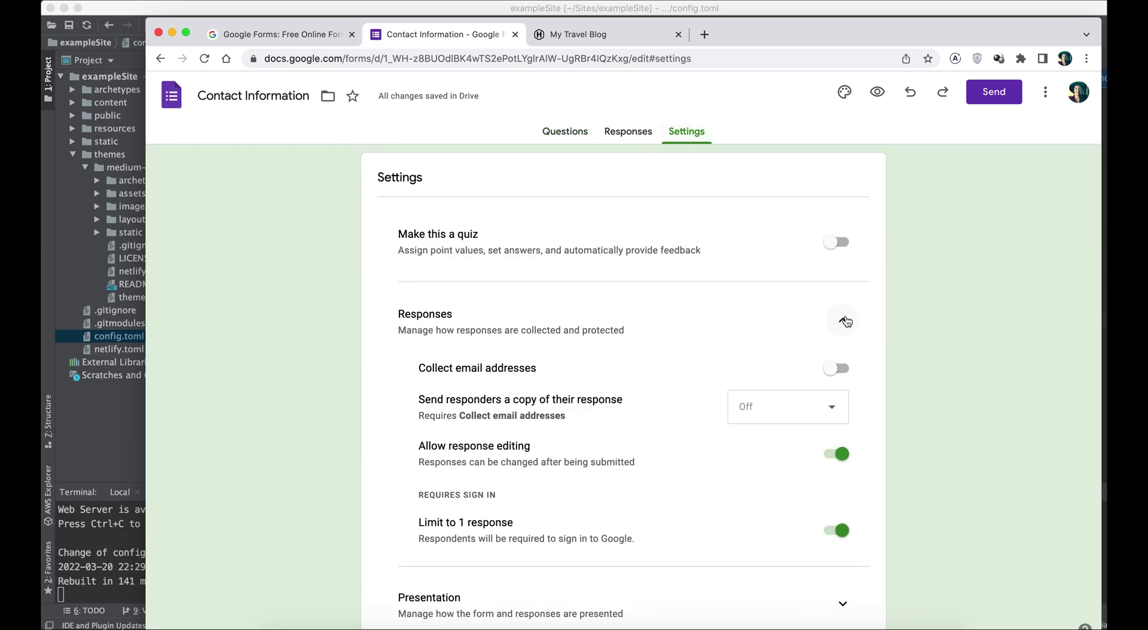
{"action": "left_click", "coordinate": [837, 530]}
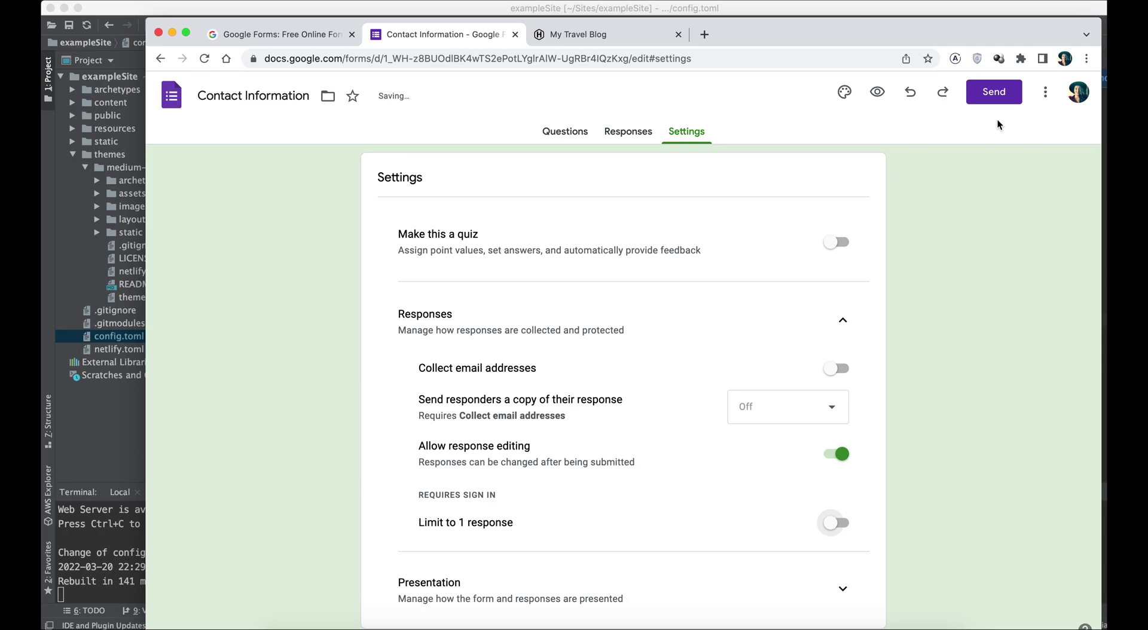
{"action": "left_click", "coordinate": [1046, 91]}
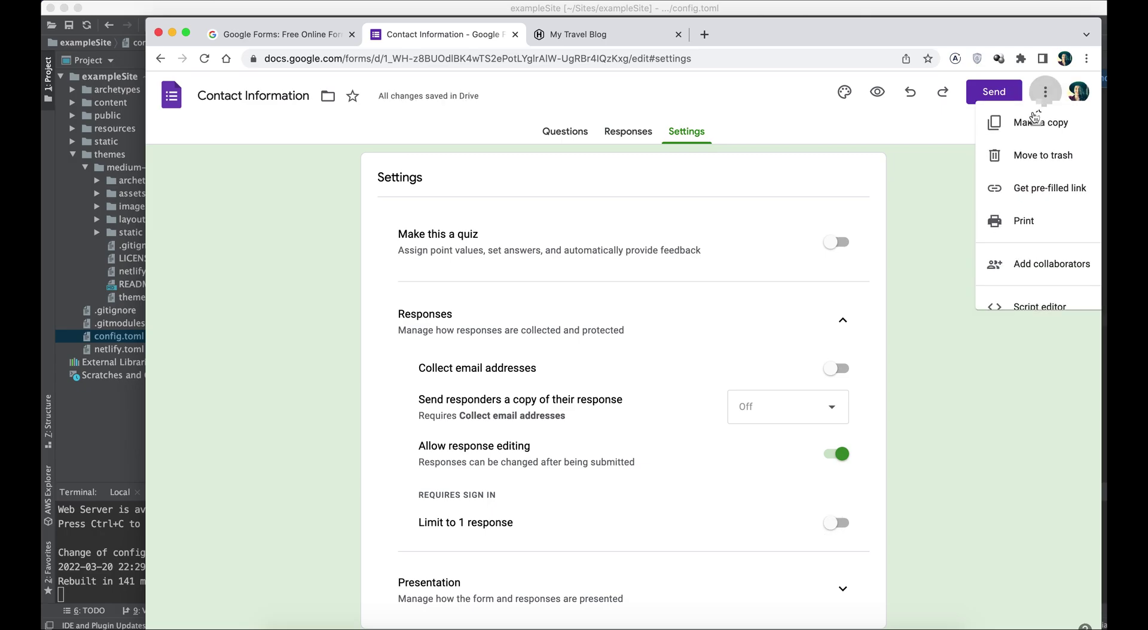
Step: Open the pre-filled form and inspect the Name field to select its entry ID, entry.2005620554
{"action": "left_click", "coordinate": [1009, 195]}
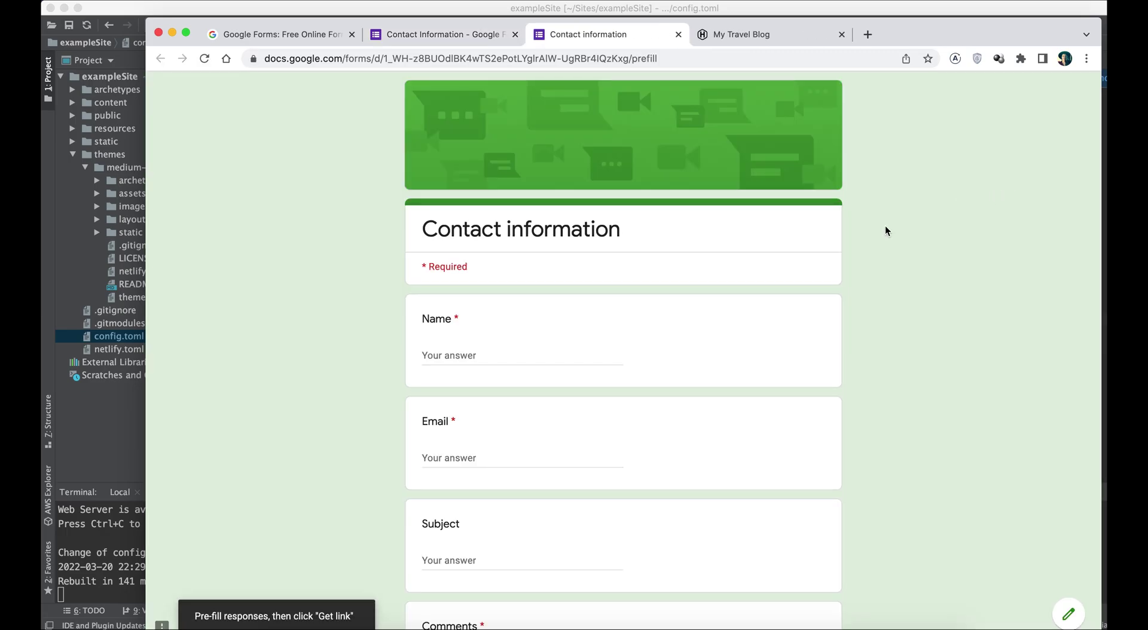
{"action": "right_click", "coordinate": [451, 355]}
{"action": "left_click", "coordinate": [507, 547]}
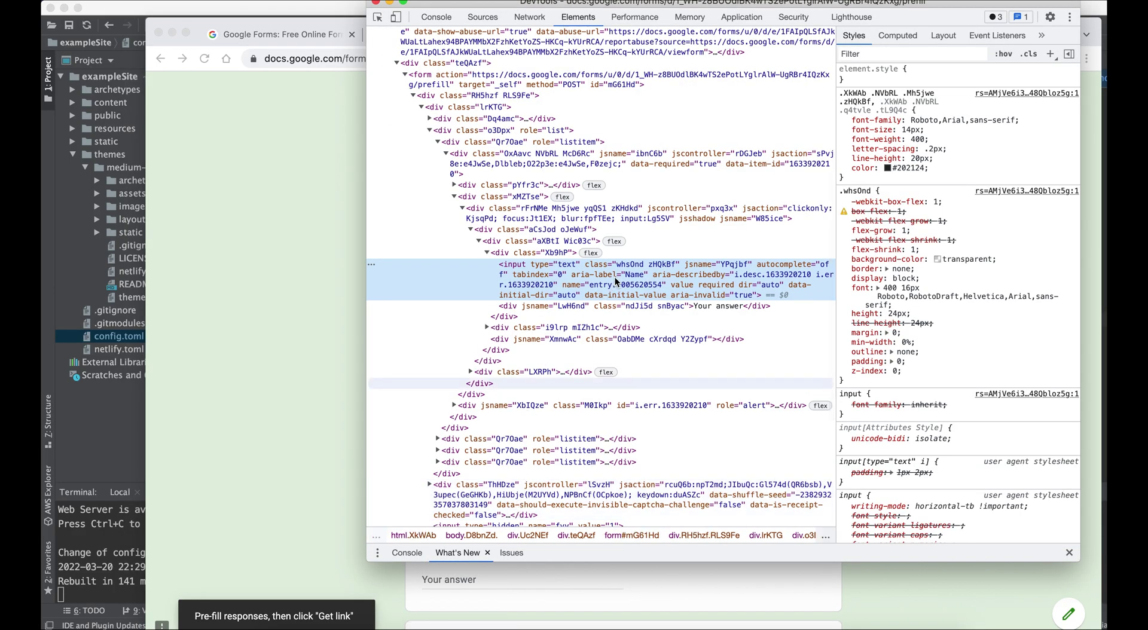
{"action": "double_click", "coordinate": [619, 286]}
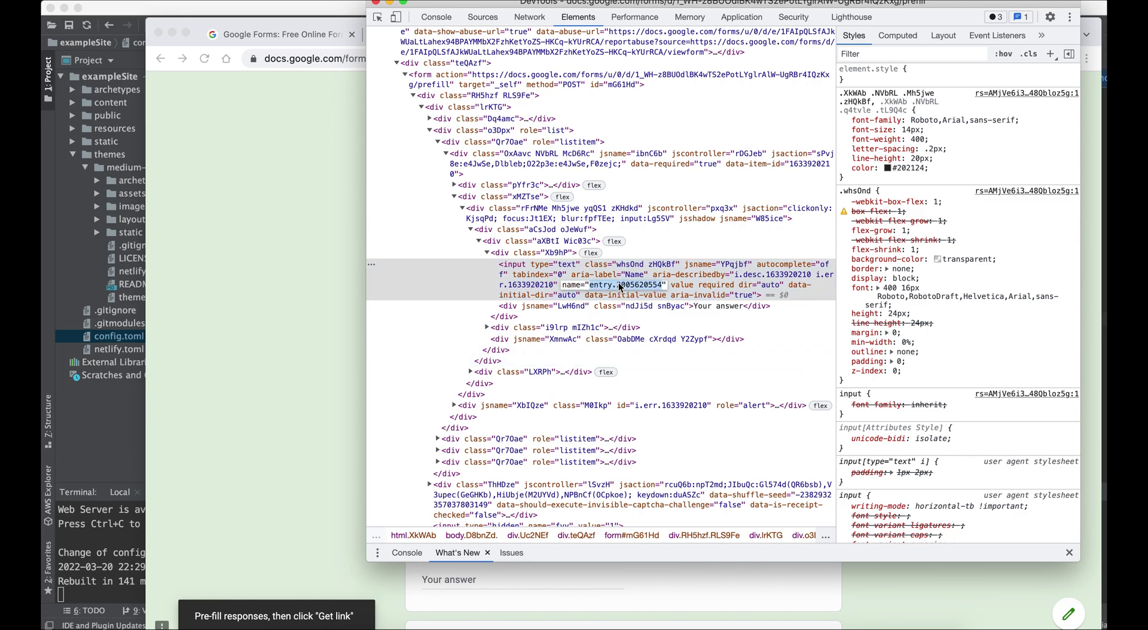
Step: Paste the Name entry ID into config.toml's name value, then copy the Email field's entry ID
{"action": "left_click", "coordinate": [457, 627]}
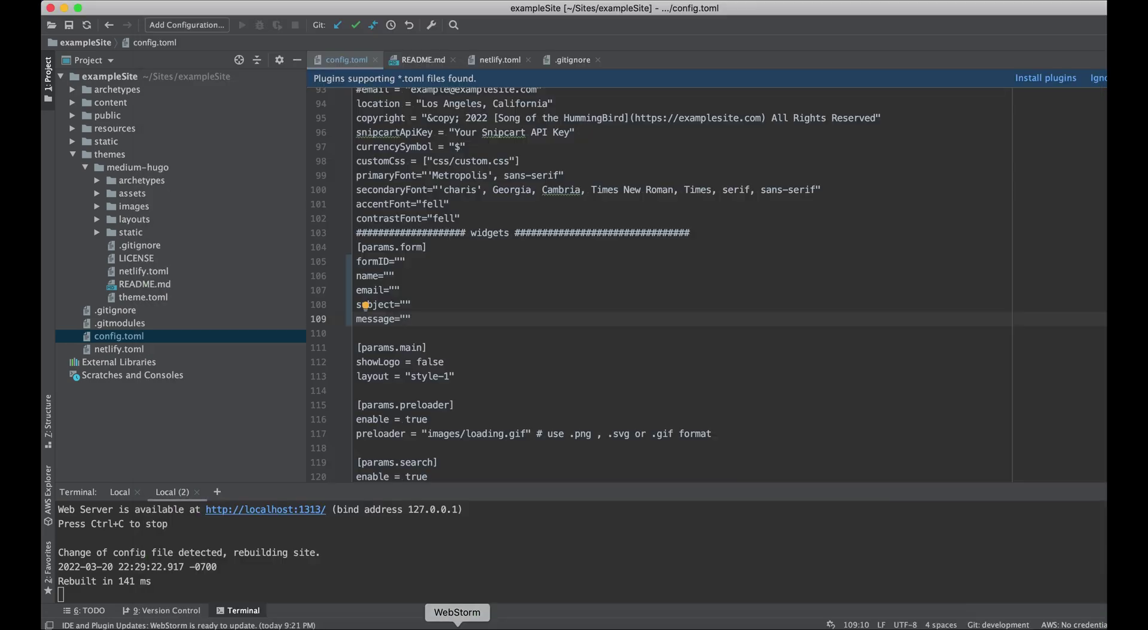
{"action": "left_click", "coordinate": [391, 276]}
{"action": "type", "text": "entry.2005620554"}
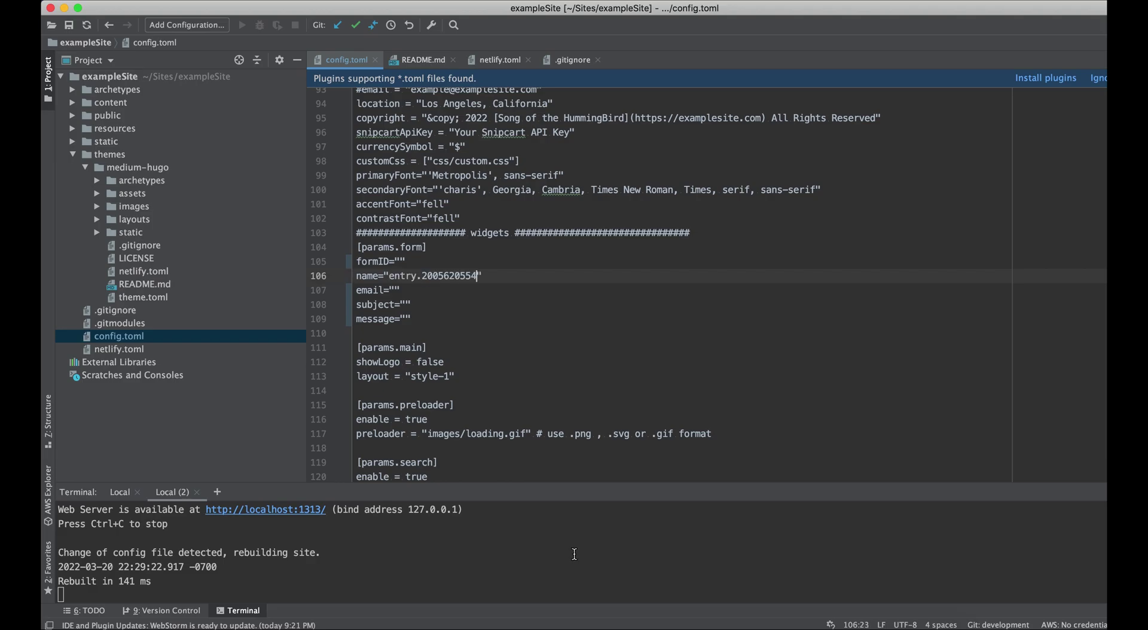
{"action": "left_click", "coordinate": [669, 624]}
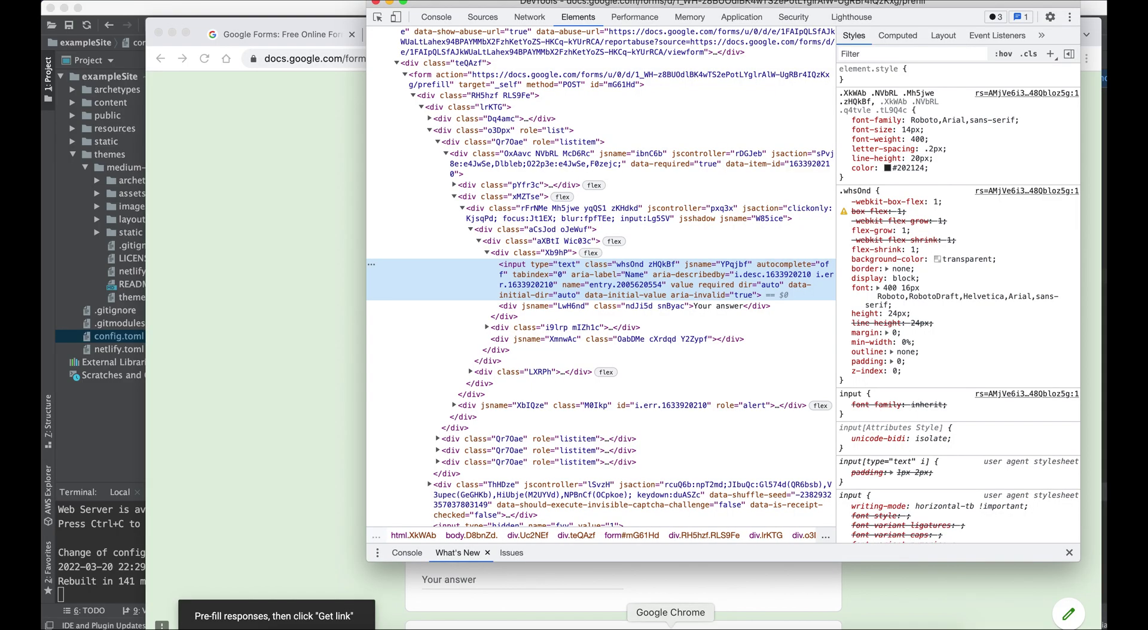
{"action": "left_click", "coordinate": [328, 422]}
{"action": "right_click", "coordinate": [451, 476]}
{"action": "left_click", "coordinate": [502, 619]}
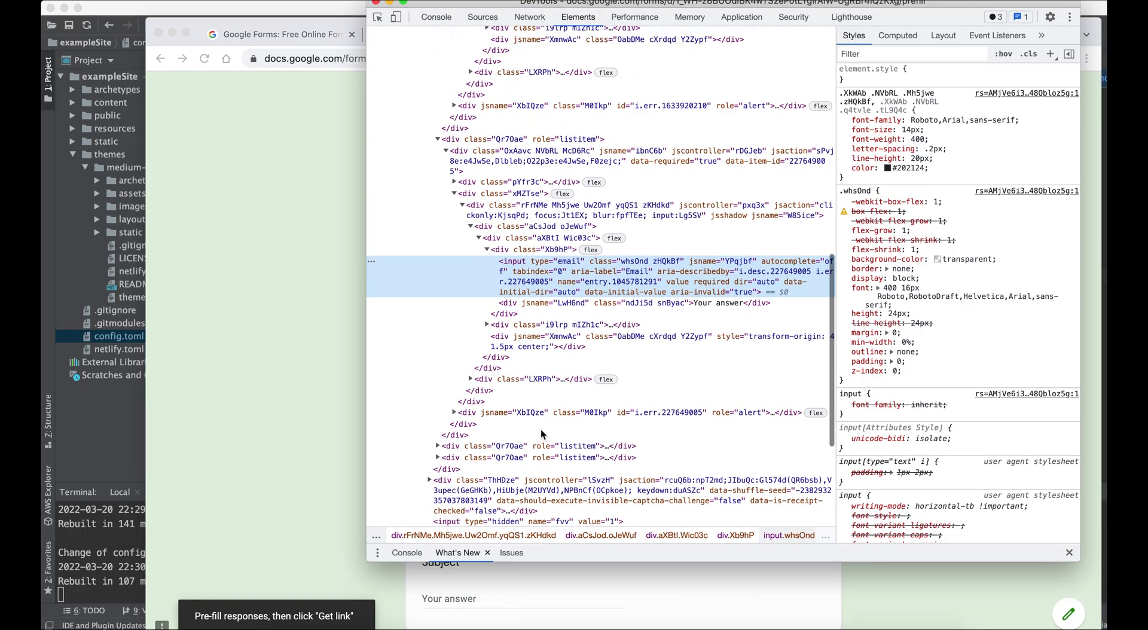
{"action": "double_click", "coordinate": [608, 281]}
{"action": "key", "text": "super+c"}
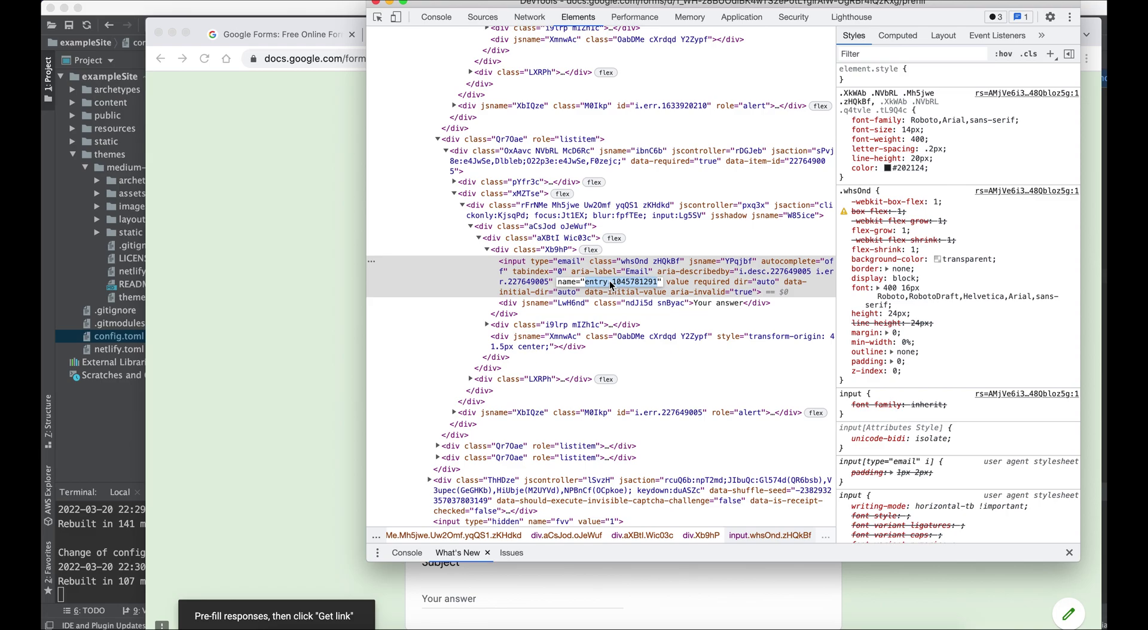
{"action": "key", "text": "super+Tab"}
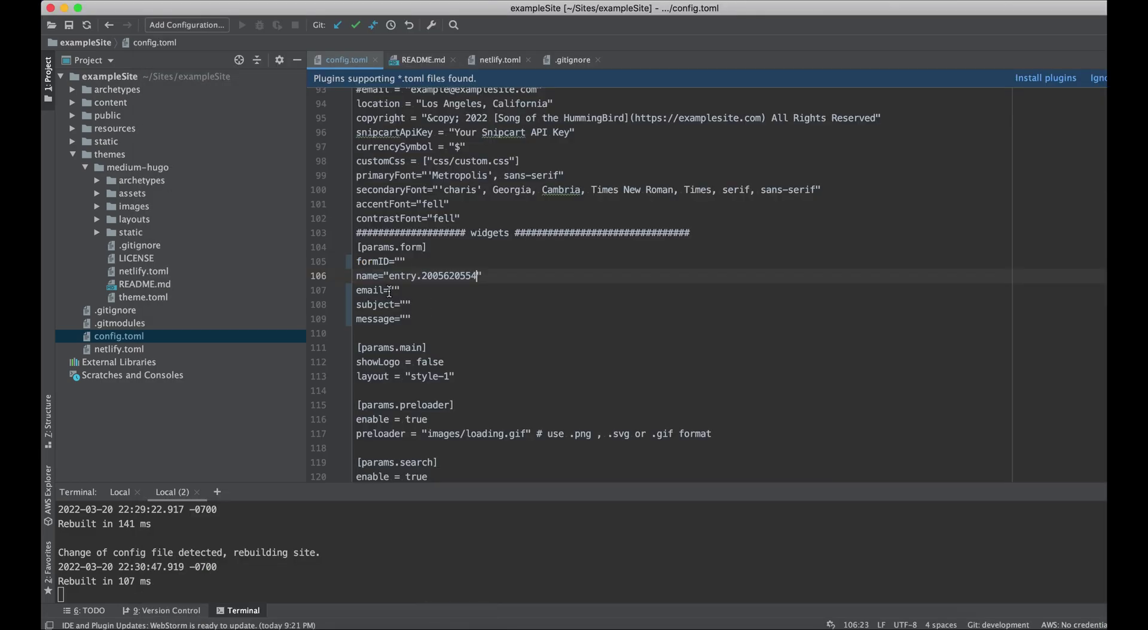
{"action": "left_click", "coordinate": [389, 291]}
{"action": "key", "text": "super+v"}
{"action": "key", "text": "super+z"}
Step: Copy the Subject field's entry ID and paste it as config.toml's subject, entry.1065046570
{"action": "left_click", "coordinate": [670, 627]}
{"action": "left_click", "coordinate": [279, 464]}
{"action": "left_click", "coordinate": [462, 467]}
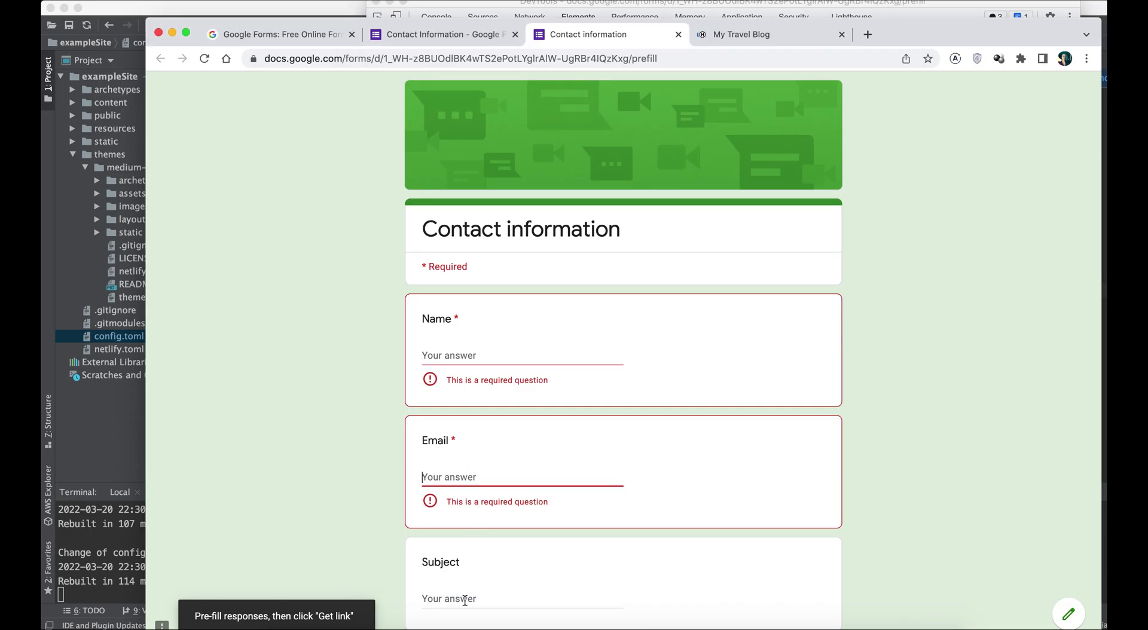
{"action": "right_click", "coordinate": [465, 600]}
{"action": "left_click", "coordinate": [496, 621]}
{"action": "double_click", "coordinate": [621, 281]}
{"action": "key", "text": "super+c"}
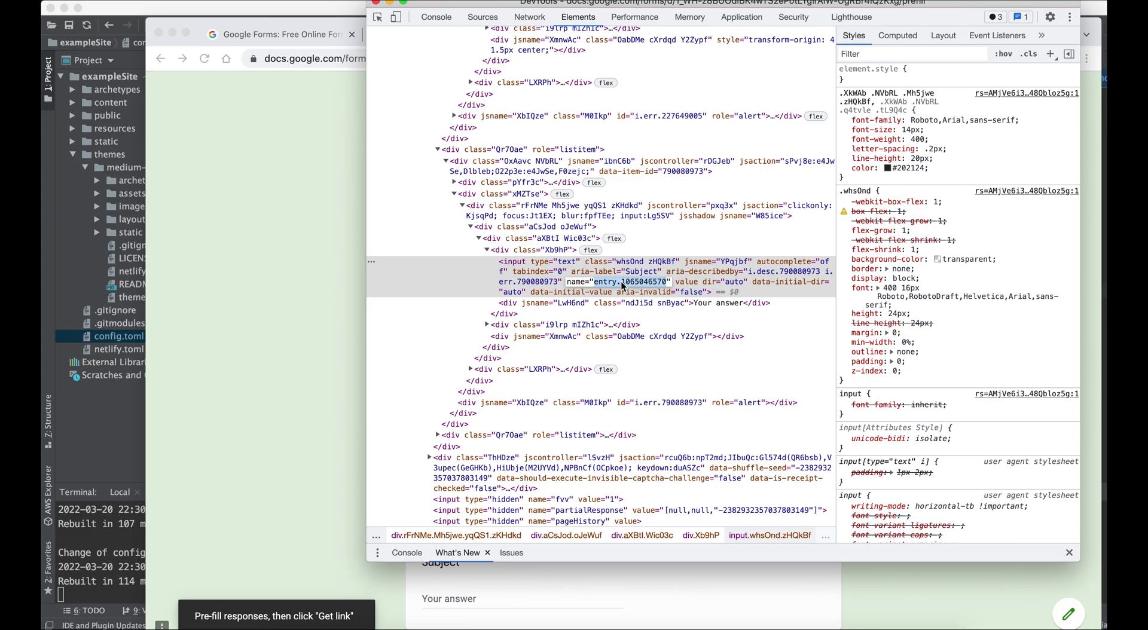
{"action": "key", "text": "super+Tab"}
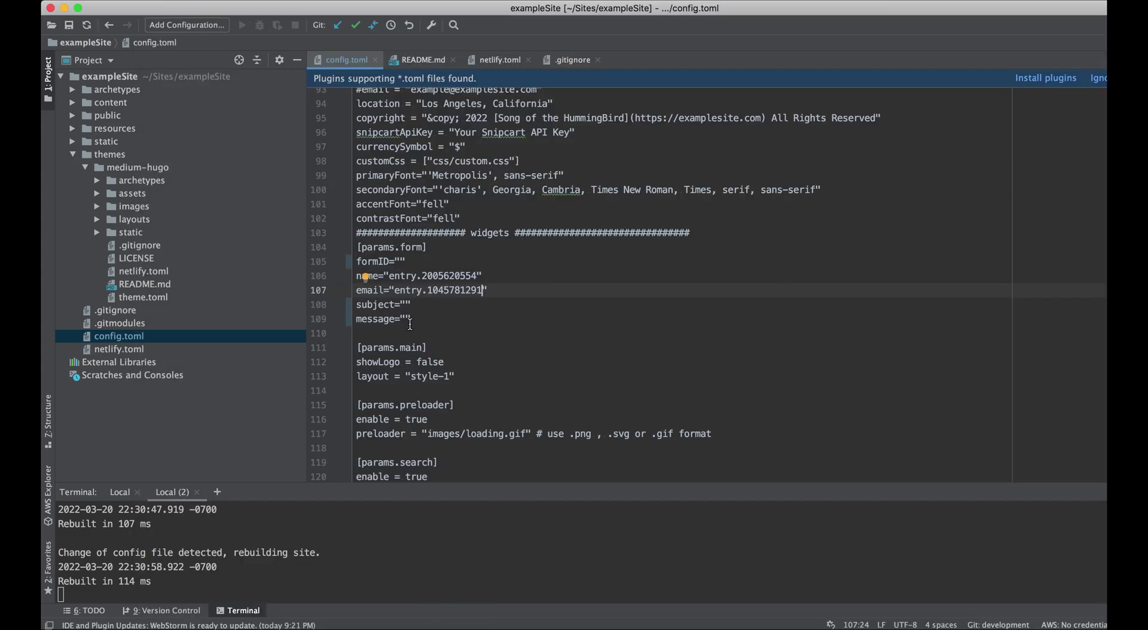
{"action": "left_click", "coordinate": [407, 305]}
{"action": "key", "text": "super+v"}
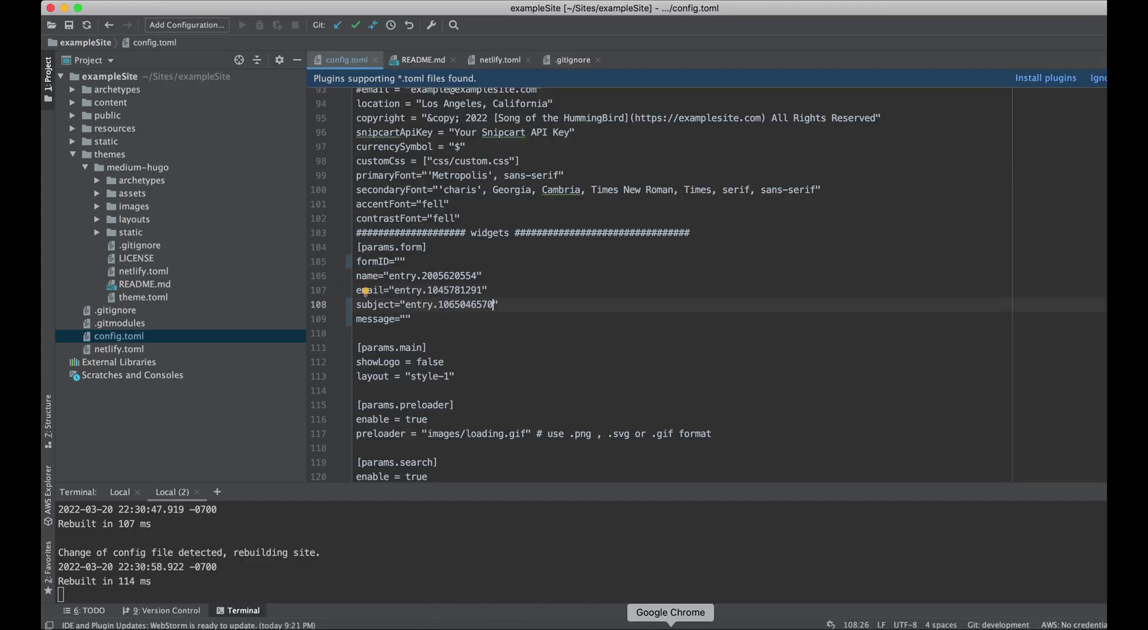
Step: Copy the Comments field's entry ID and paste it as config.toml's message, entry.839337160
{"action": "key", "text": "super+Tab"}
{"action": "scroll", "coordinate": [302, 489], "scroll_direction": "down", "scroll_amount": 5}
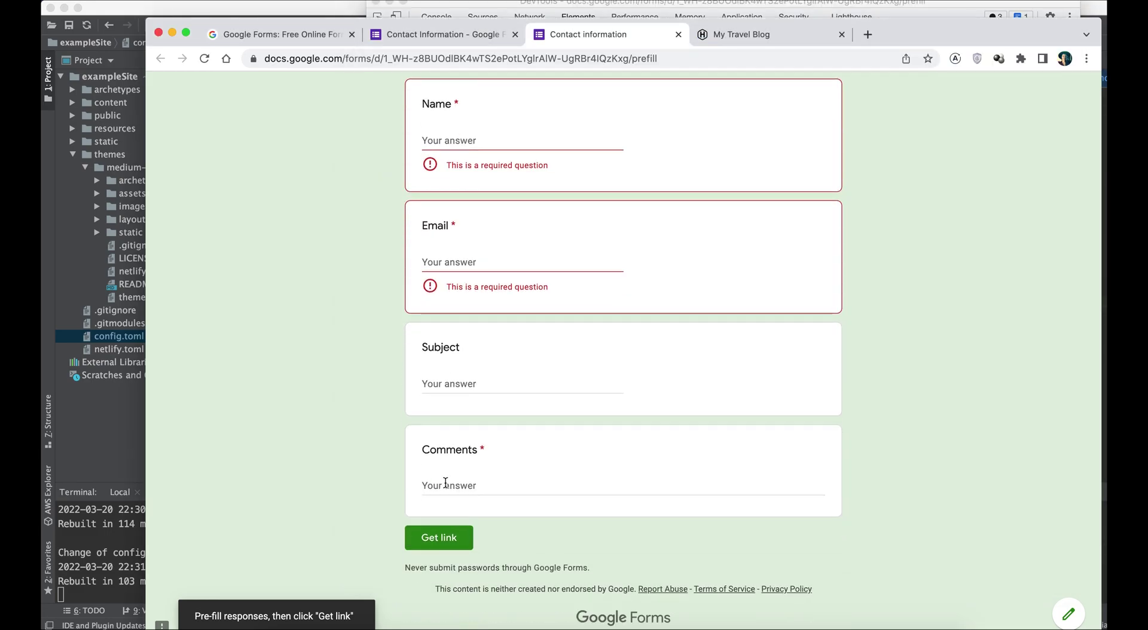
{"action": "right_click", "coordinate": [445, 482]}
{"action": "left_click", "coordinate": [477, 620]}
{"action": "double_click", "coordinate": [642, 274]}
{"action": "key", "text": "super+c"}
{"action": "left_click", "coordinate": [456, 626]}
{"action": "left_click", "coordinate": [407, 319]}
{"action": "key", "text": "super+v"}
{"action": "left_click", "coordinate": [669, 625]}
{"action": "left_click", "coordinate": [333, 303]}
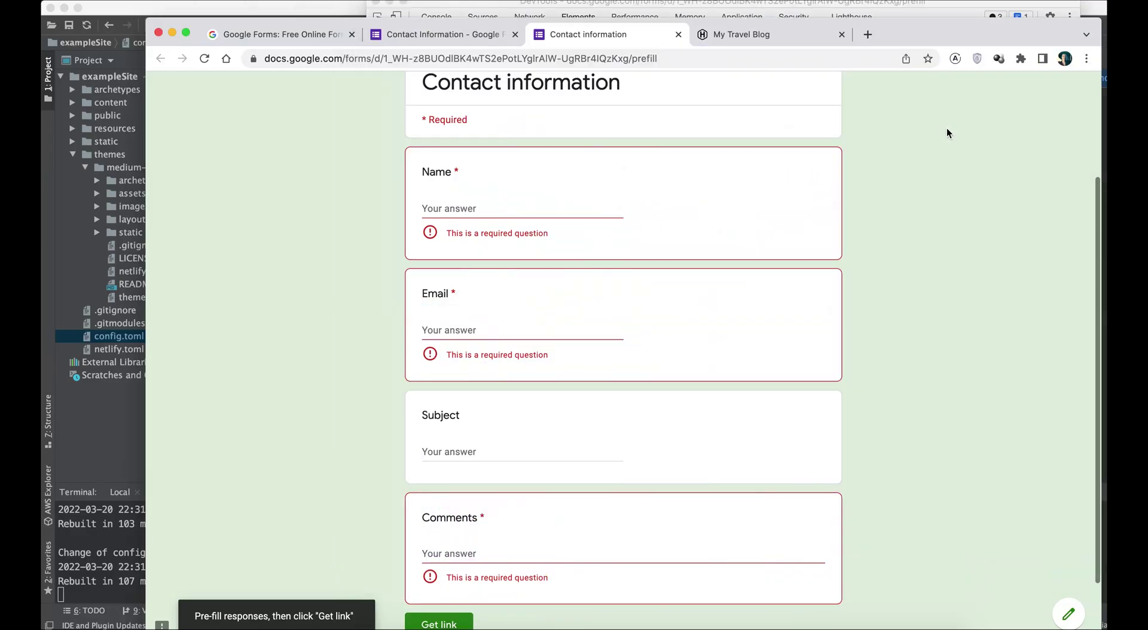
{"action": "scroll", "coordinate": [946, 128], "scroll_direction": "up", "scroll_amount": 3}
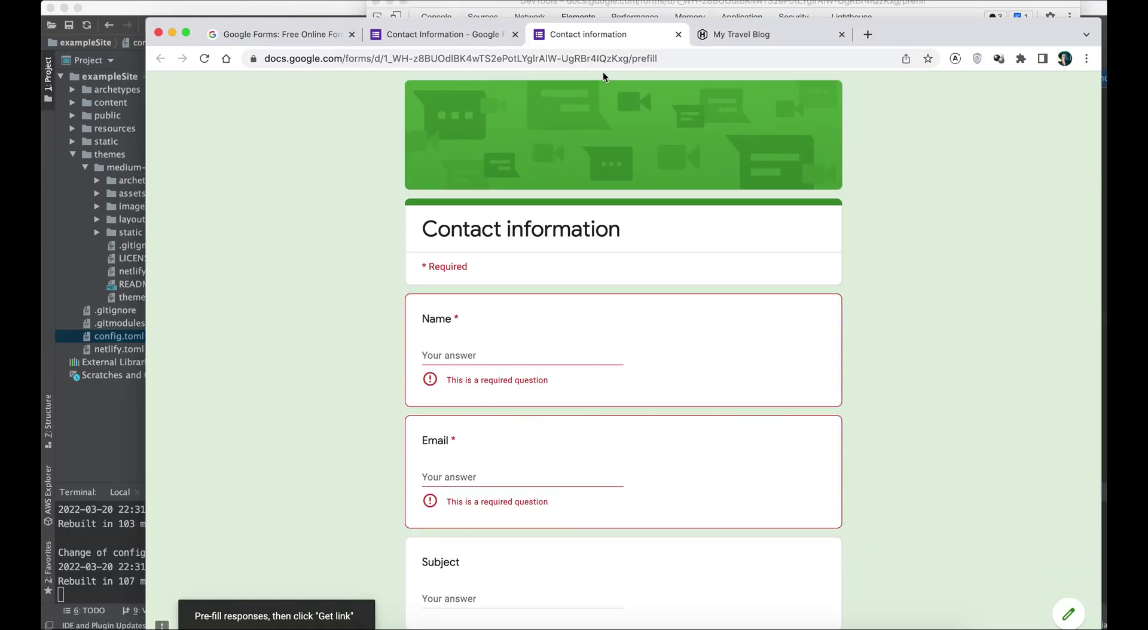
Step: Copy the form's shareable link from Send and paste it into config.toml's formID value
{"action": "left_click", "coordinate": [435, 33]}
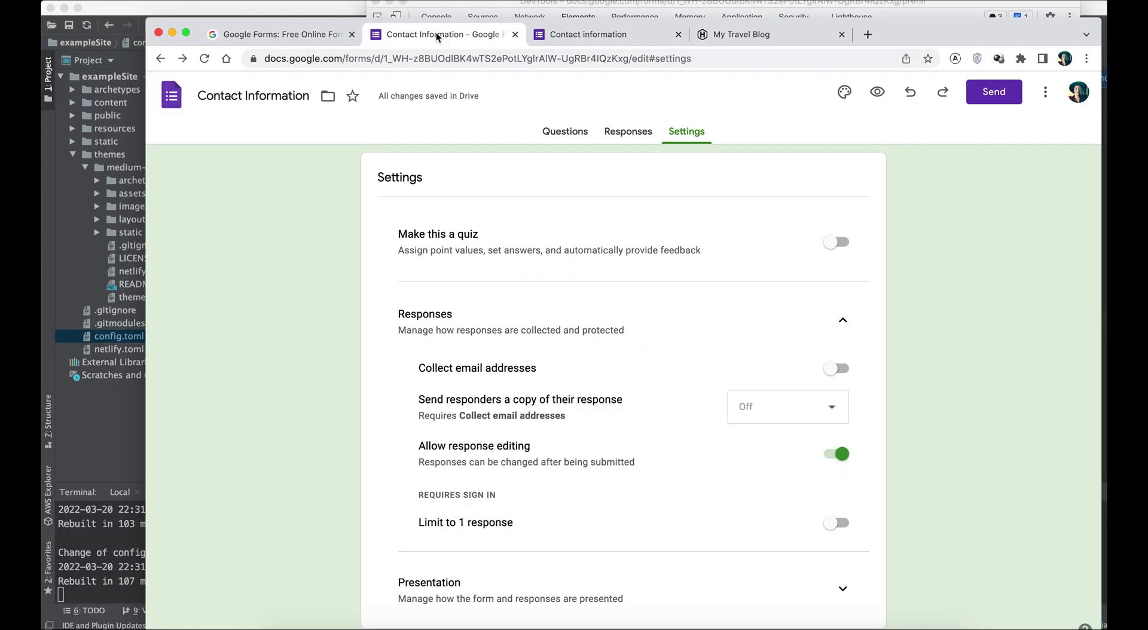
{"action": "left_click", "coordinate": [990, 97]}
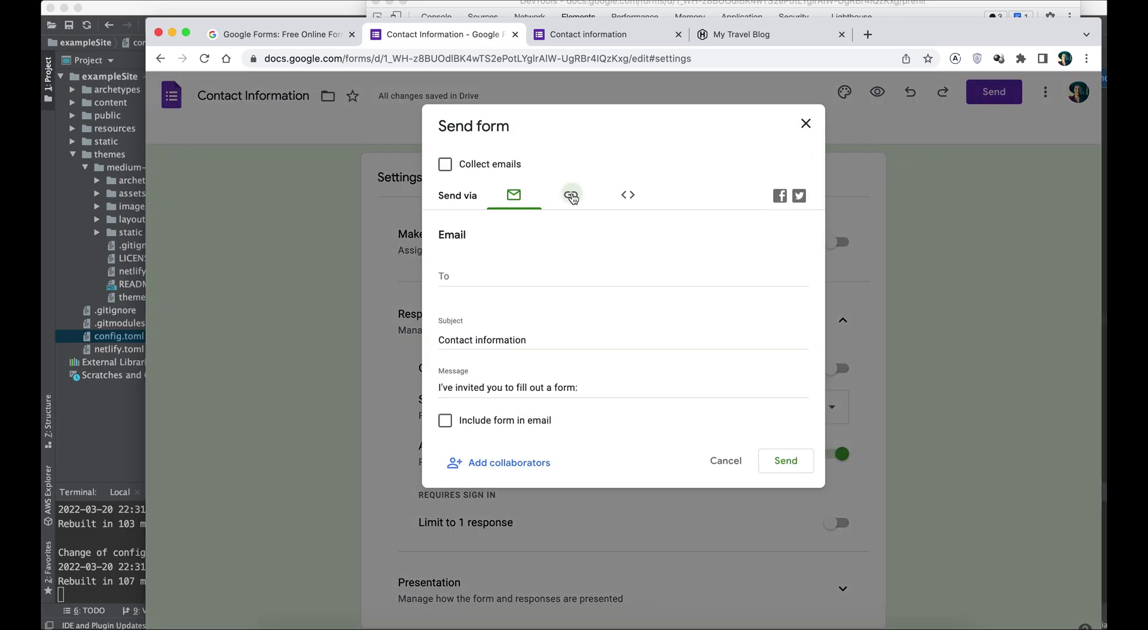
{"action": "left_click", "coordinate": [572, 199]}
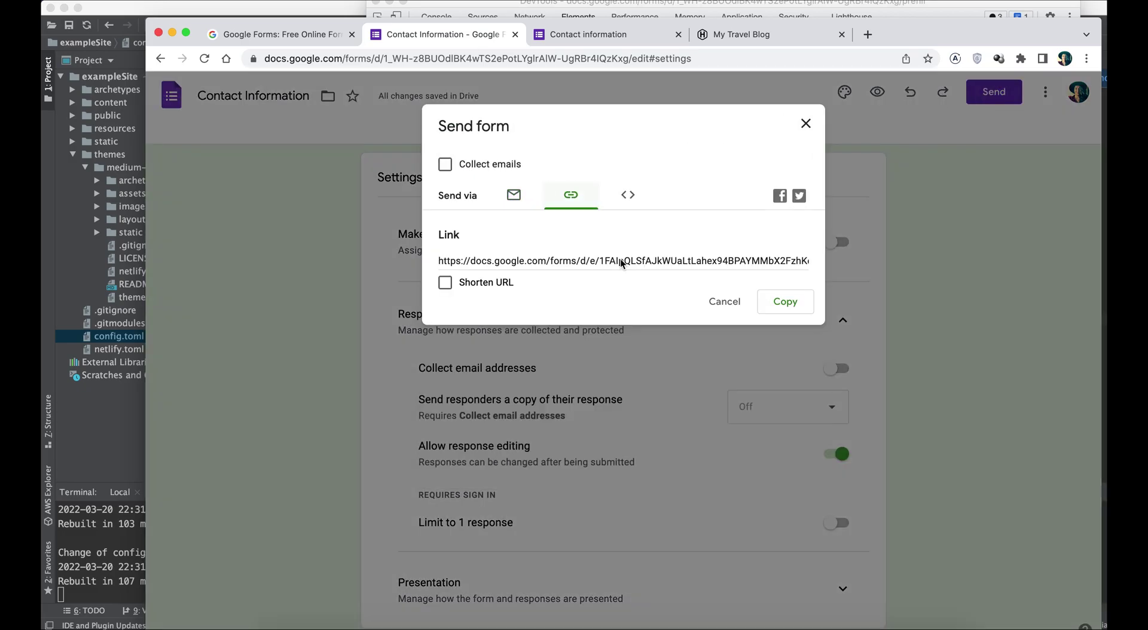
{"action": "left_click", "coordinate": [777, 305]}
{"action": "left_click", "coordinate": [448, 627]}
{"action": "left_click", "coordinate": [400, 261]}
{"action": "key", "text": "super+v"}
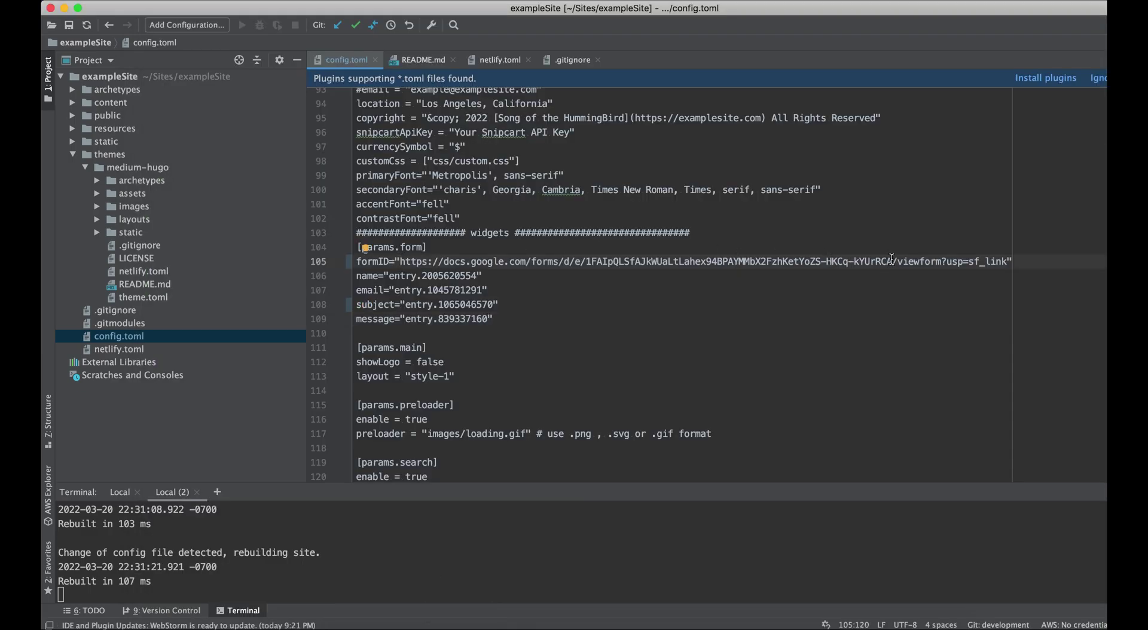
{"action": "left_click_drag", "start_coordinate": [892, 261], "coordinate": [1006, 262]}
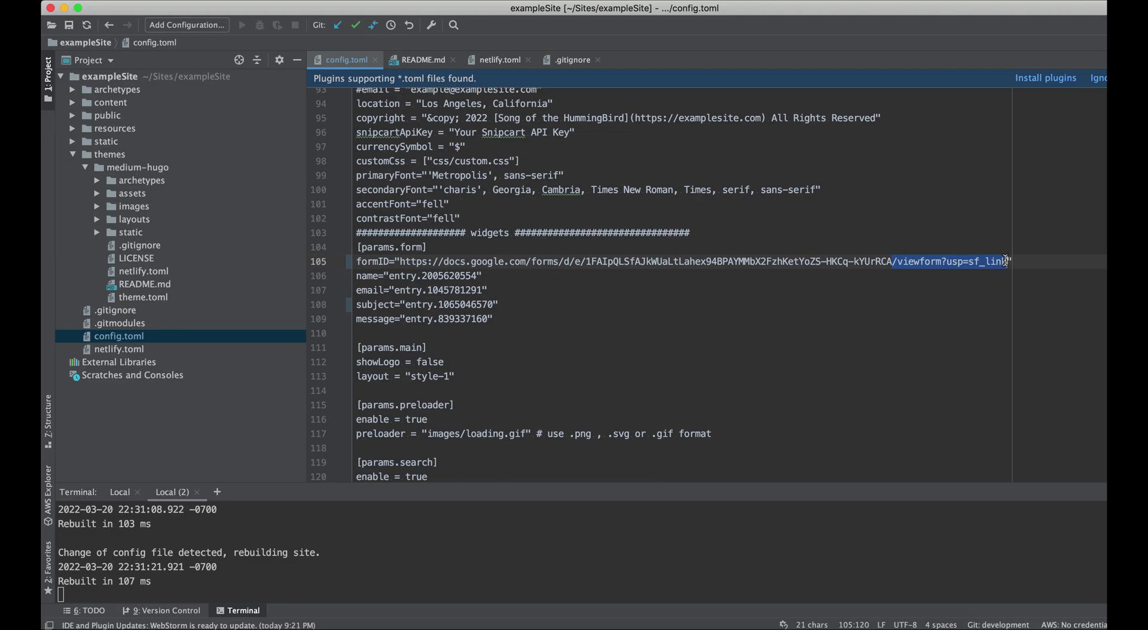
{"action": "key", "text": "BackSpace"}
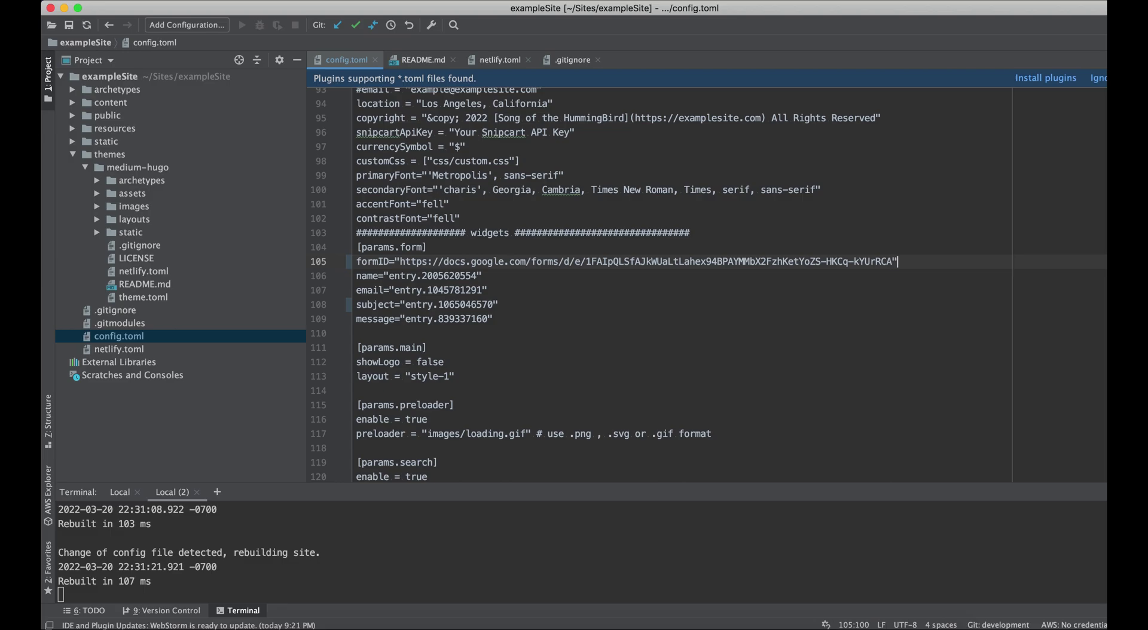
{"action": "left_click_drag", "start_coordinate": [585, 261], "coordinate": [400, 262]}
{"action": "key", "text": "BackSpace"}
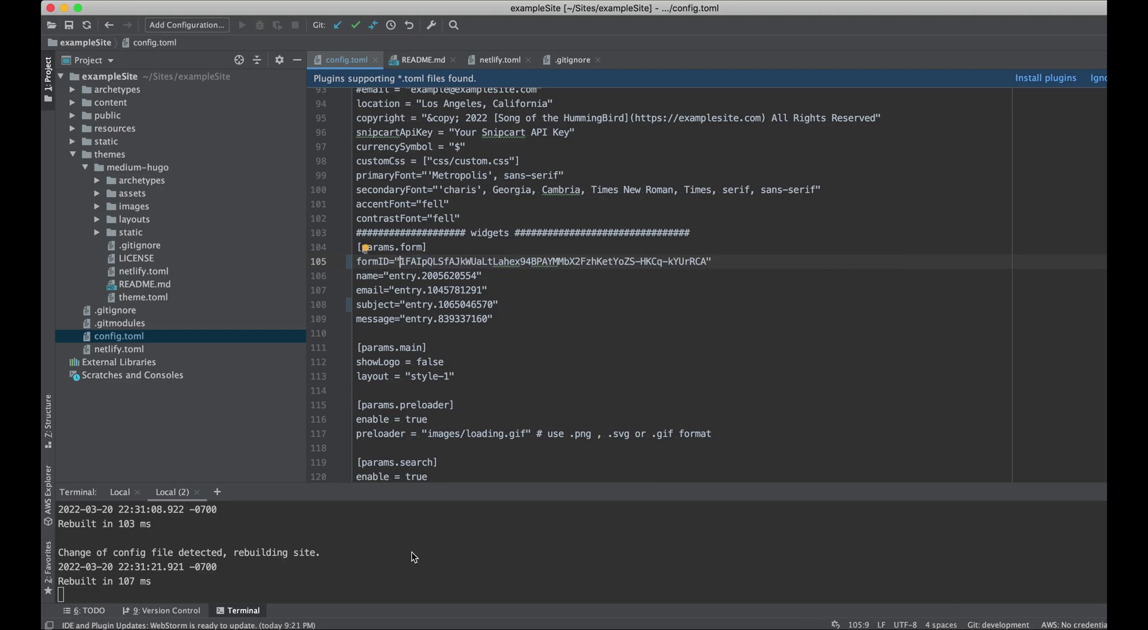
{"action": "key", "text": "super+z"}
{"action": "key", "text": "super+shift+z"}
{"action": "left_click", "coordinate": [670, 624]}
{"action": "left_click", "coordinate": [719, 39]}
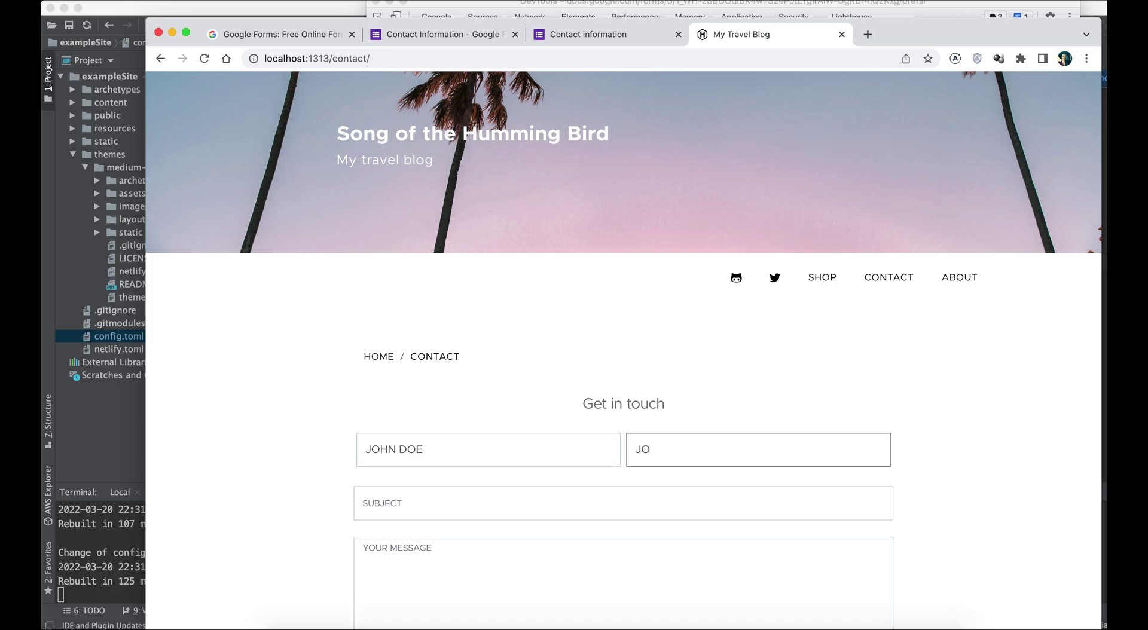
Step: Enter a test email, subject HELLO and message 'HI, LOVE YOUR CONTENT! BEST', then submit
{"action": "left_click", "coordinate": [372, 515]}
{"action": "type", "text": "HELLO"}
{"action": "left_click", "coordinate": [407, 568]}
{"action": "type", "text": "HI,  "}
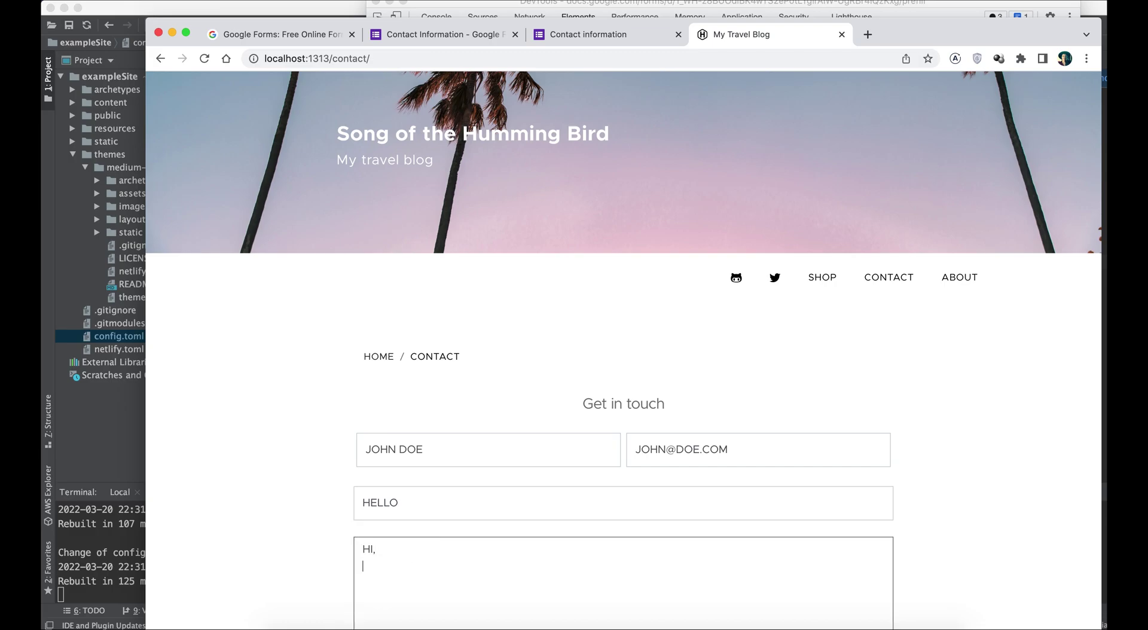
{"action": "type", "text": "LOVE YOUR CONTENT!  "}
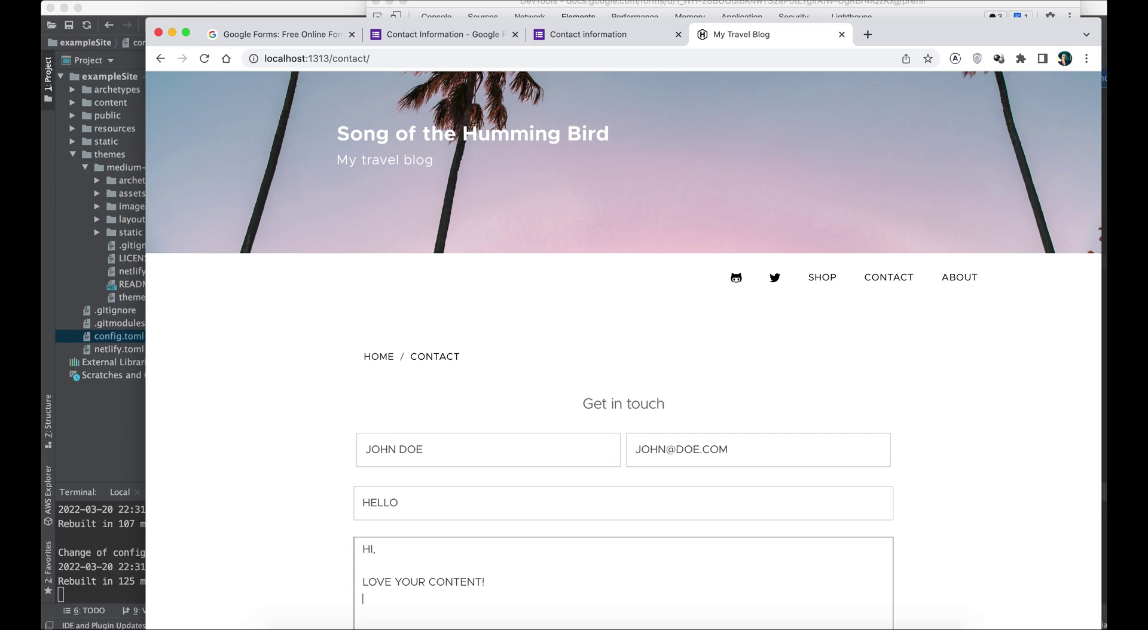
{"action": "type", "text": "BEST,"}
{"action": "scroll", "coordinate": [325, 532], "scroll_direction": "down", "scroll_amount": 5}
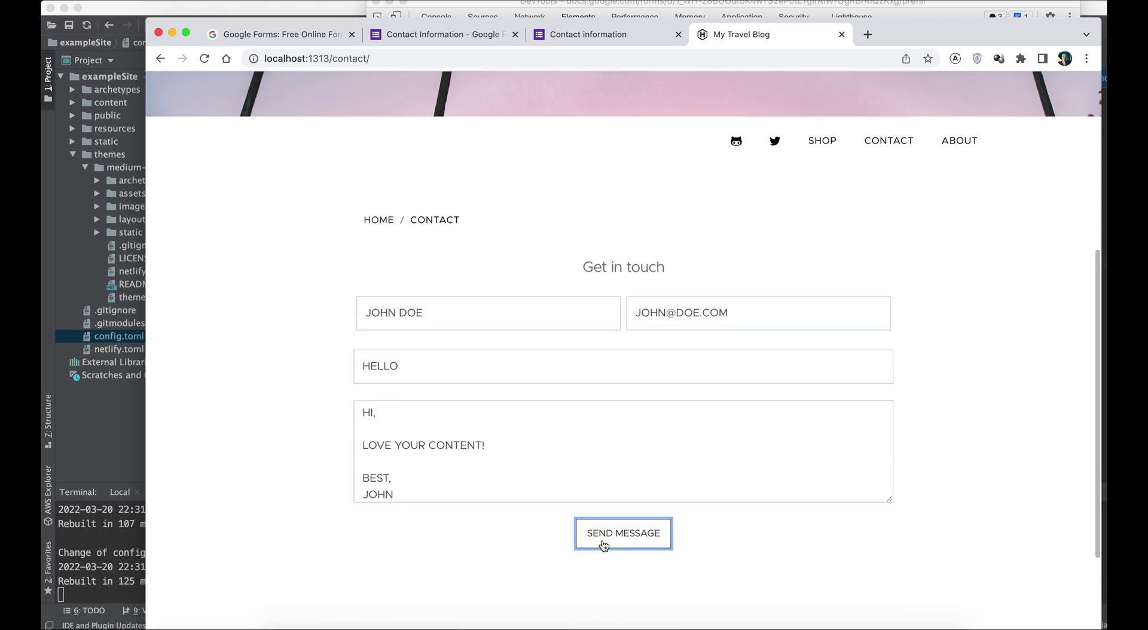
{"action": "left_click", "coordinate": [603, 544]}
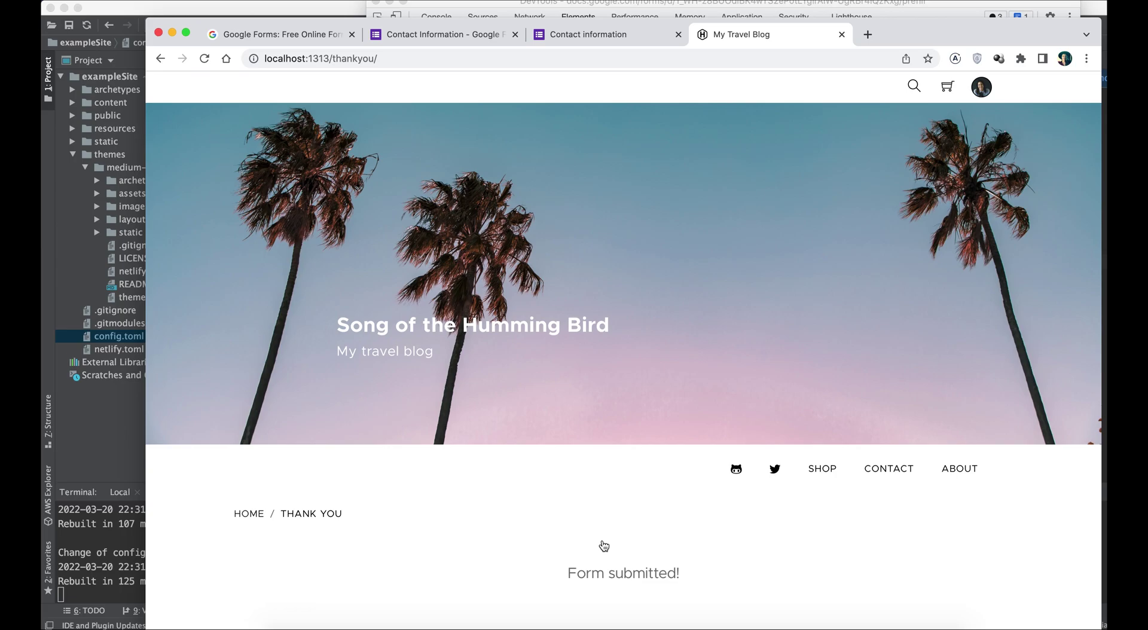
{"action": "left_click", "coordinate": [439, 33]}
Step: Close the Send dialog and view the Responses tab showing the single test submission
{"action": "left_click", "coordinate": [806, 124]}
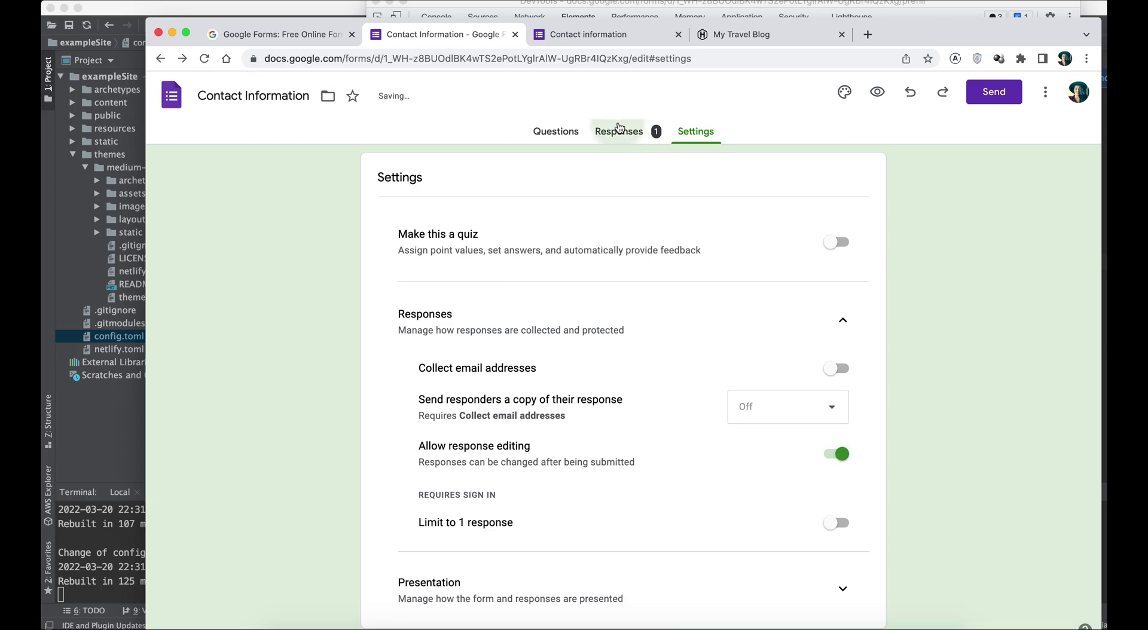
{"action": "left_click", "coordinate": [618, 128]}
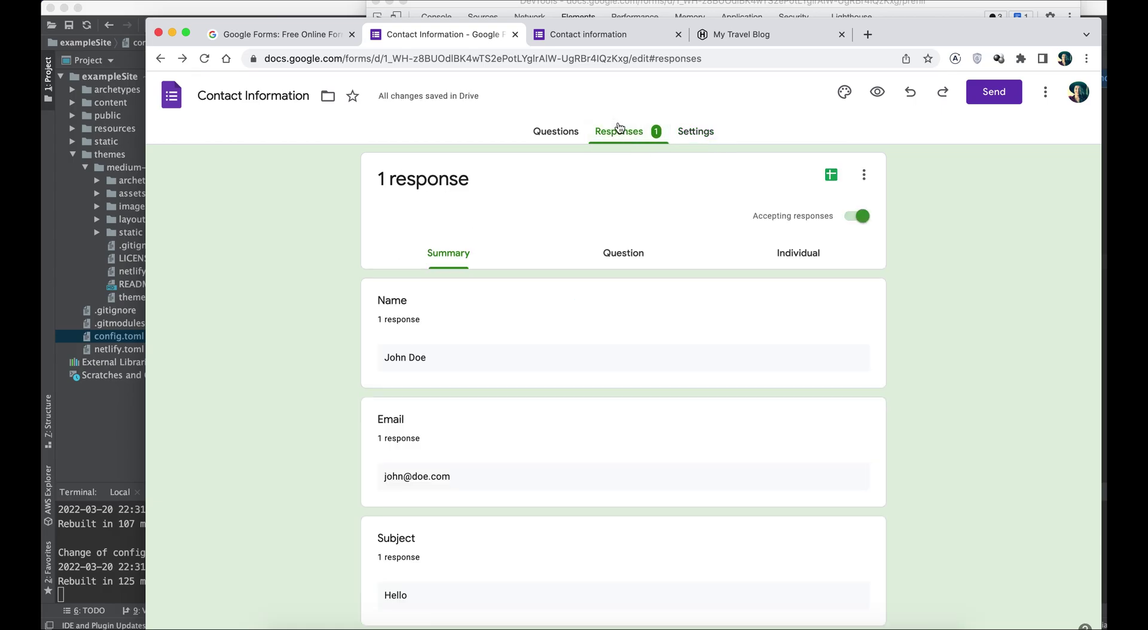
{"action": "scroll", "coordinate": [323, 365], "scroll_direction": "down", "scroll_amount": 4}
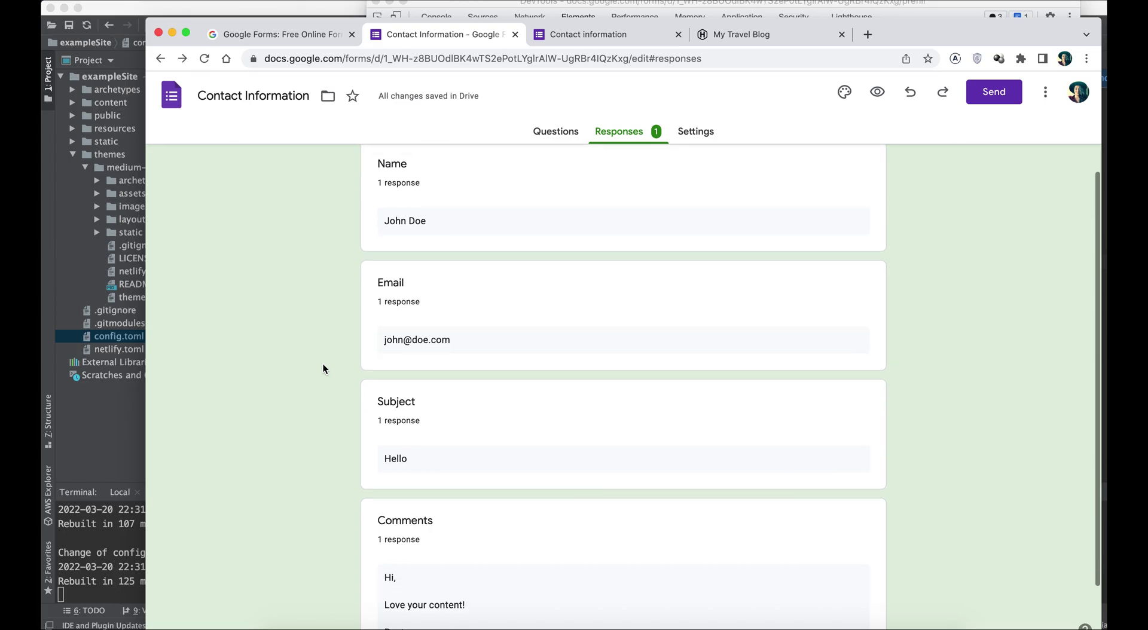